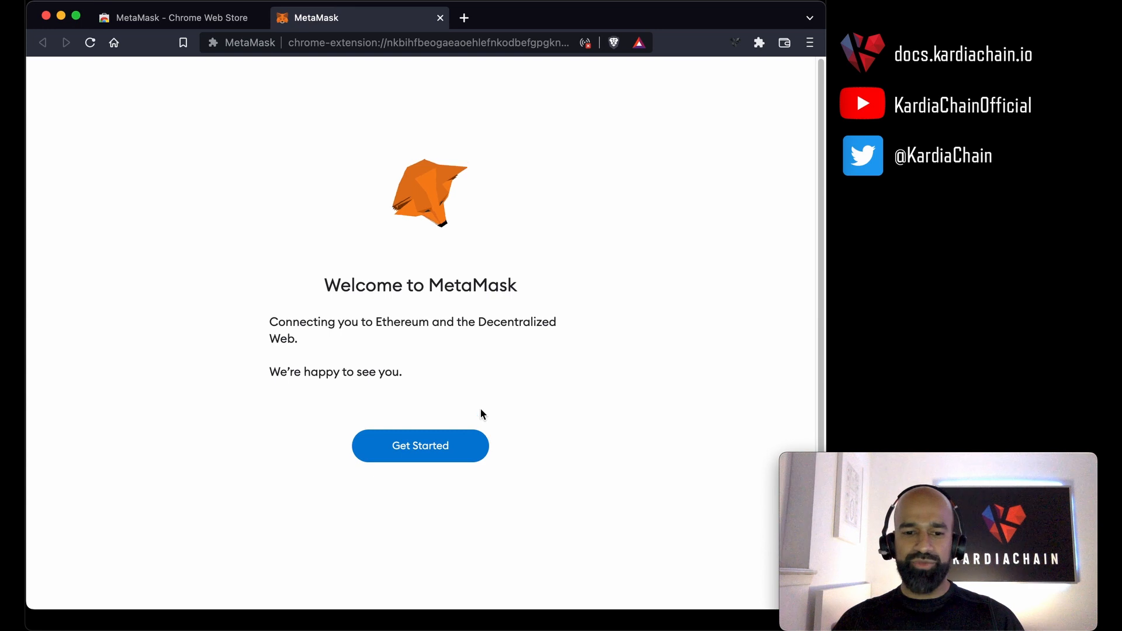
Start the setup of a new MetaMask wallet and decline sharing usage data.
{"action": "left_click", "coordinate": [442, 448]}
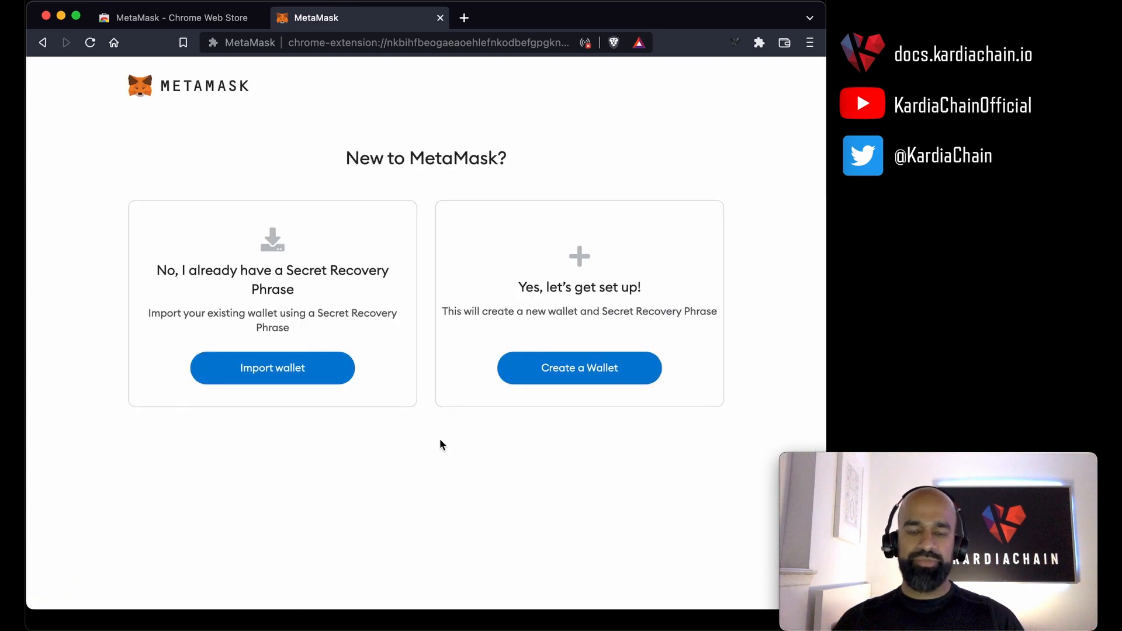
{"action": "left_click", "coordinate": [618, 379]}
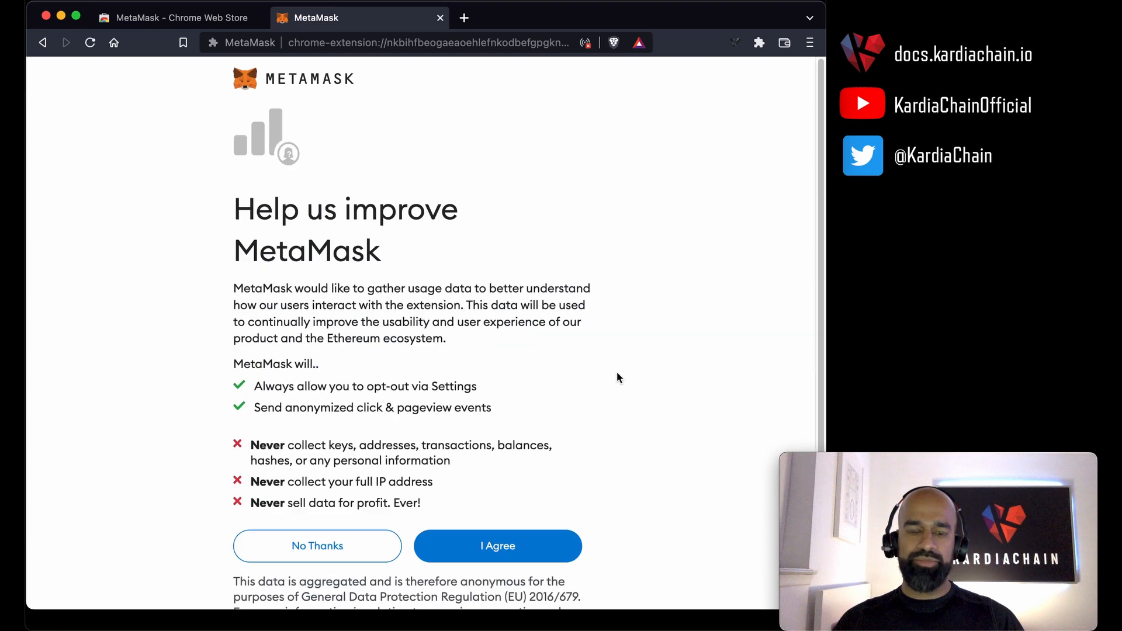
{"action": "scroll", "coordinate": [617, 374], "scroll_direction": "down", "scroll_amount": 1}
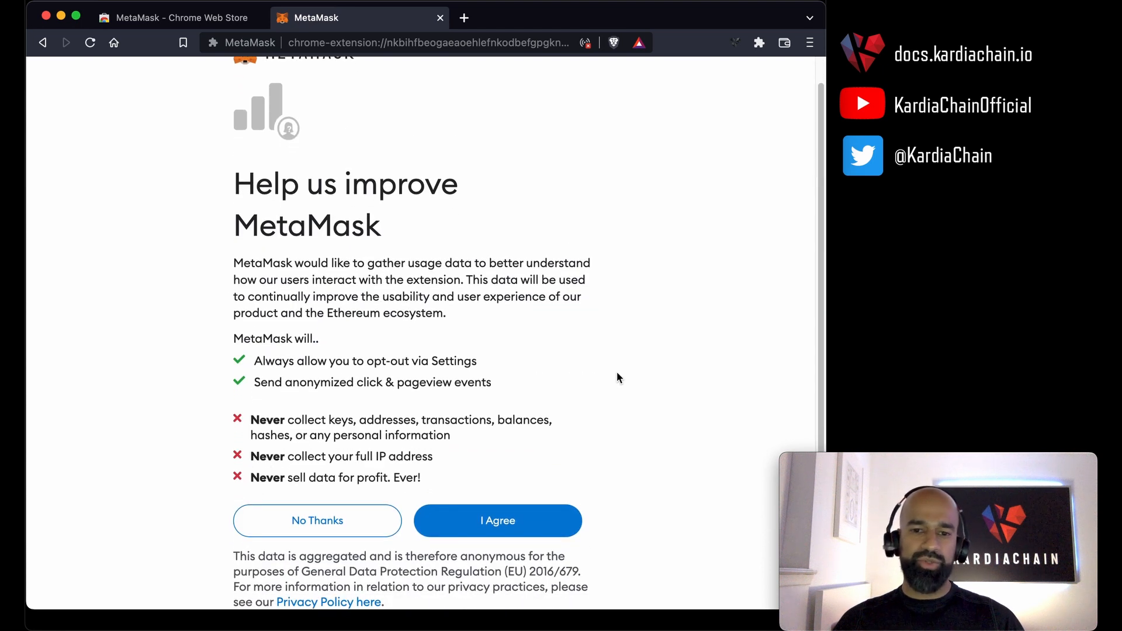
{"action": "left_click", "coordinate": [372, 529]}
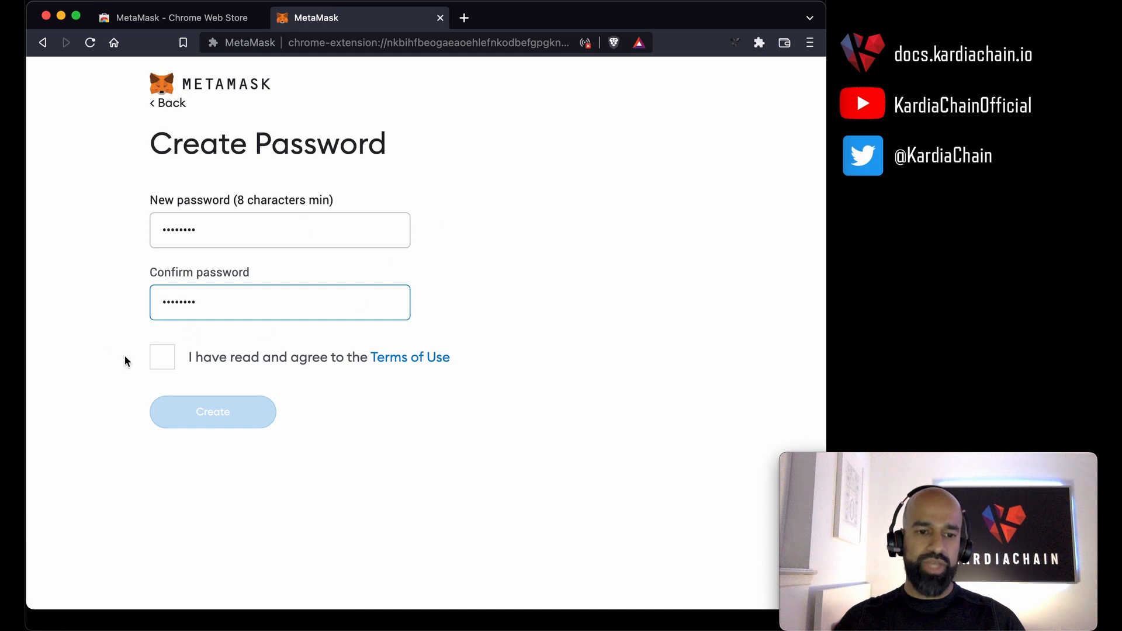
Enter and confirm the new wallet password, agree to the Terms of Use and create the wallet.
{"action": "left_click", "coordinate": [161, 358]}
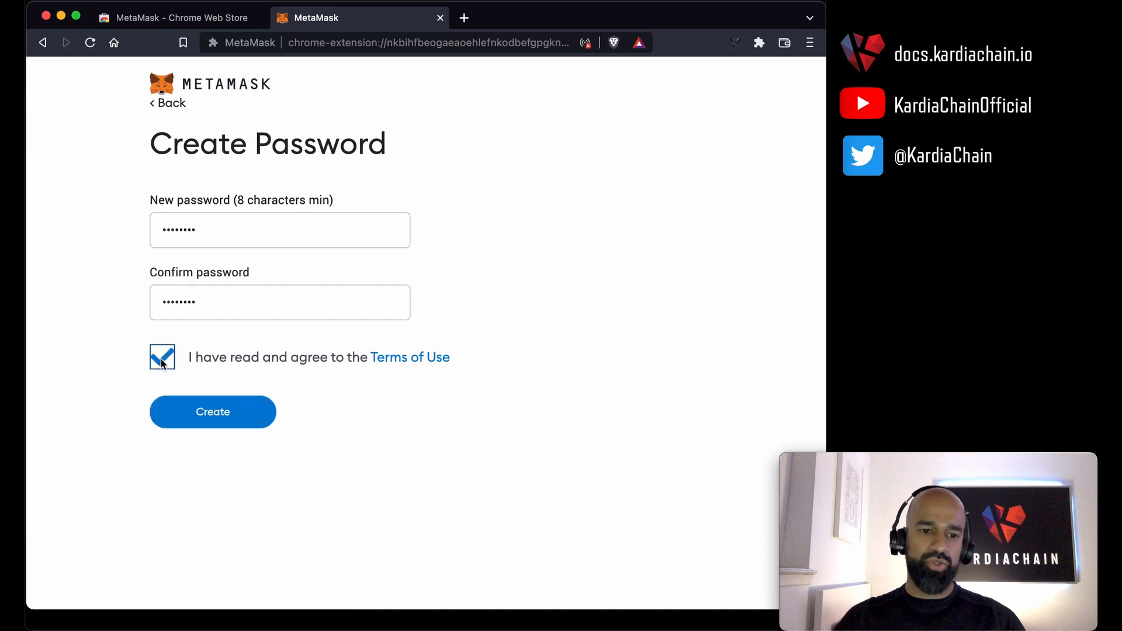
{"action": "left_click", "coordinate": [239, 413]}
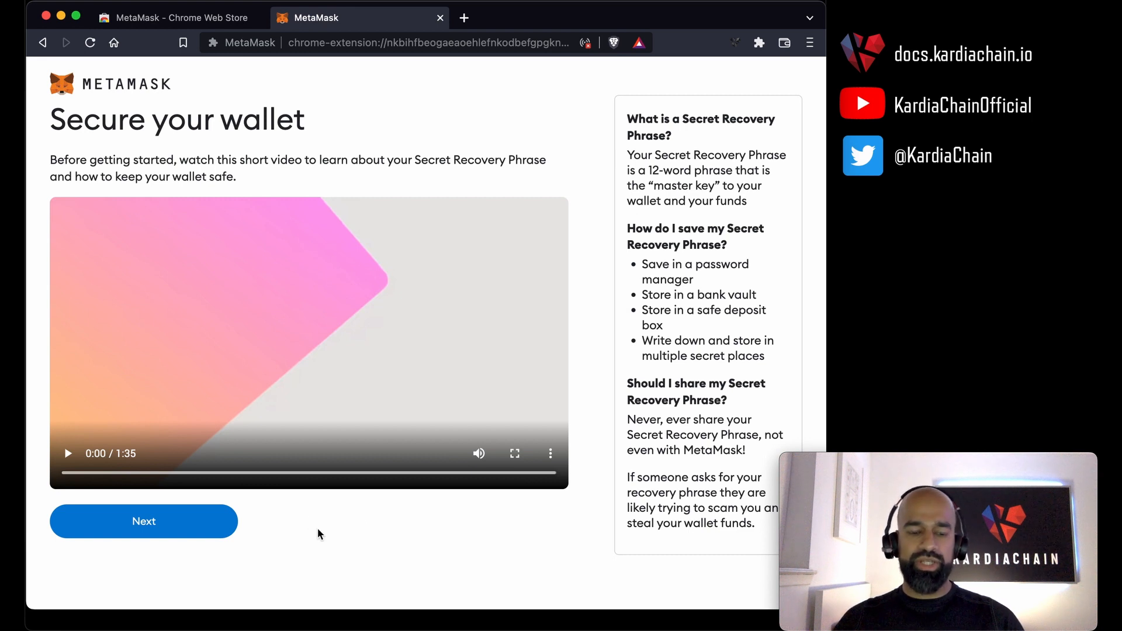
Continue past the wallet security video, then reveal the Secret Recovery Phrase and copy it for safekeeping.
{"action": "left_click", "coordinate": [147, 522]}
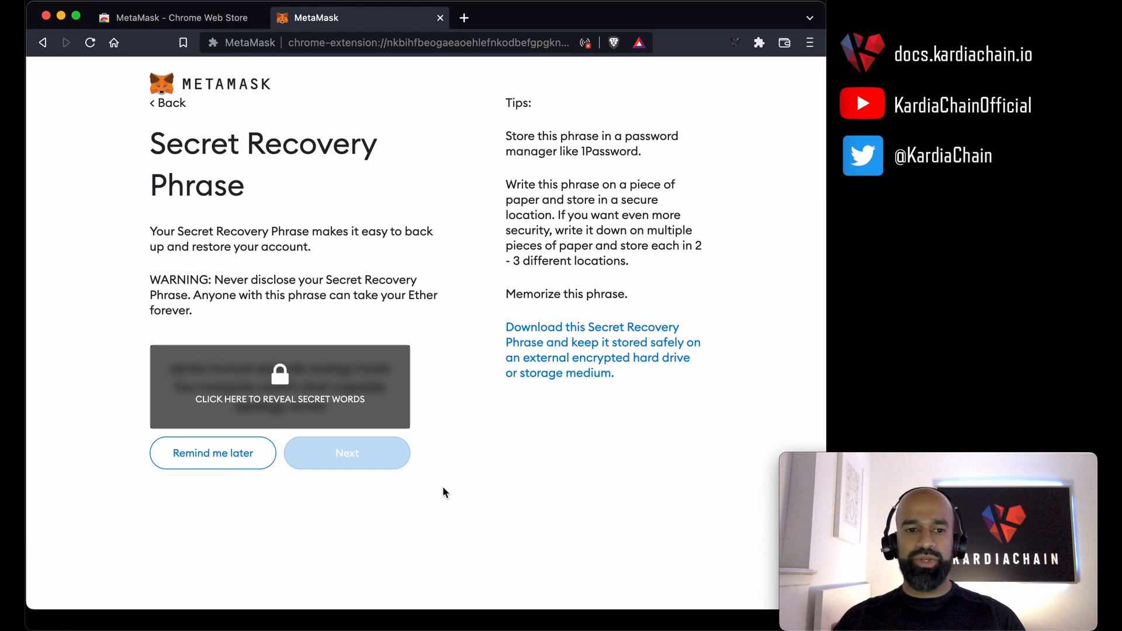
{"action": "left_click", "coordinate": [292, 389]}
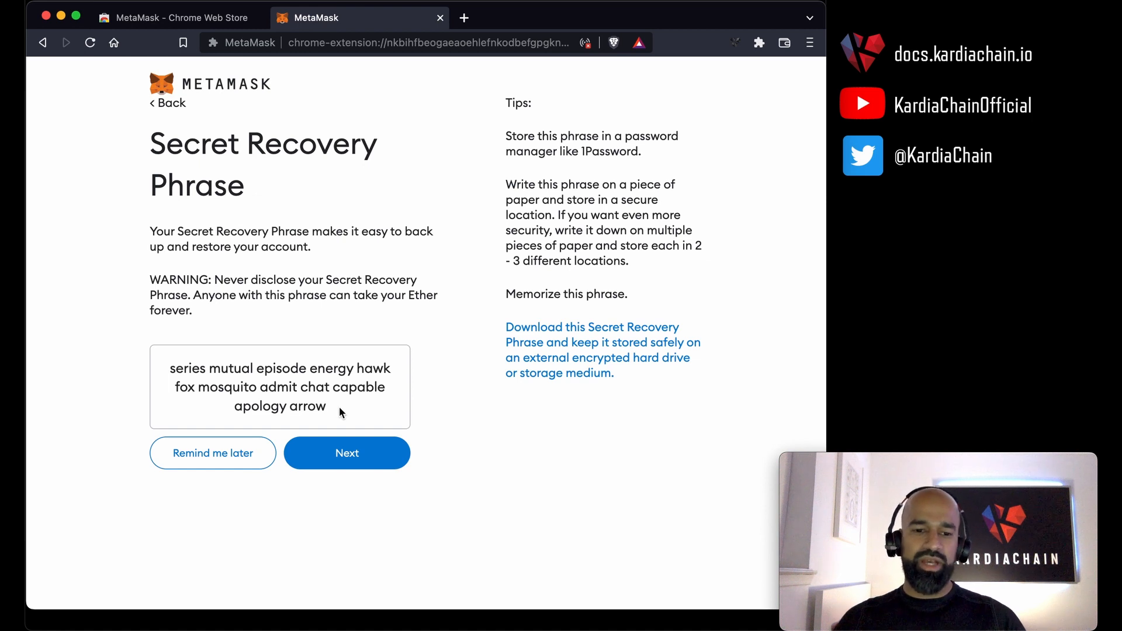
{"action": "left_click_drag", "start_coordinate": [339, 407], "coordinate": [169, 373]}
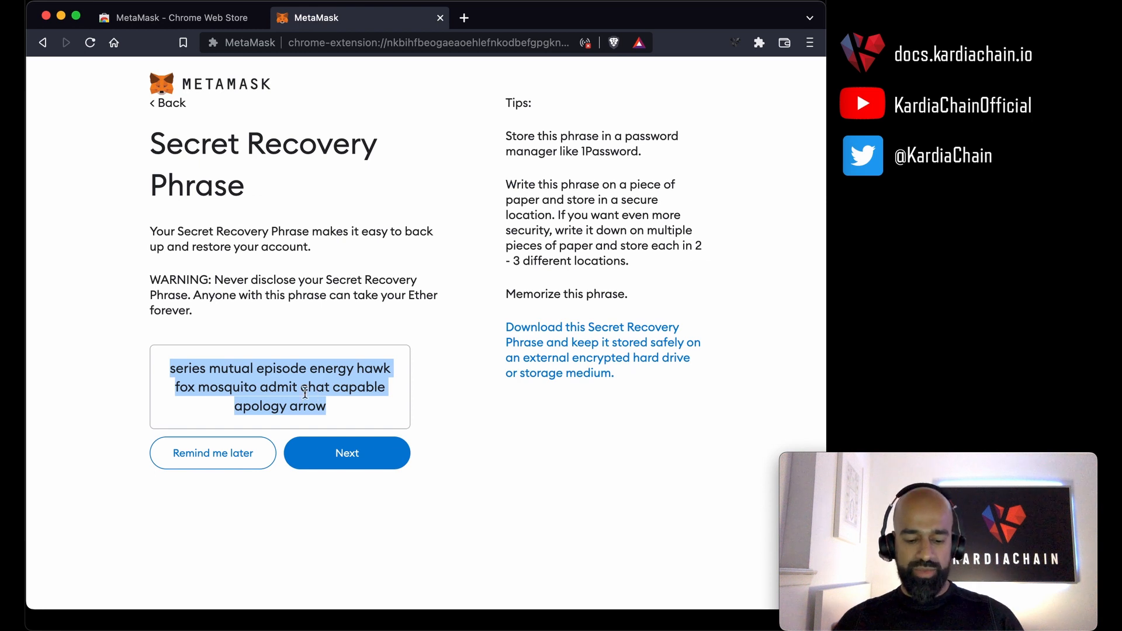
{"action": "key", "text": "super+Tab"}
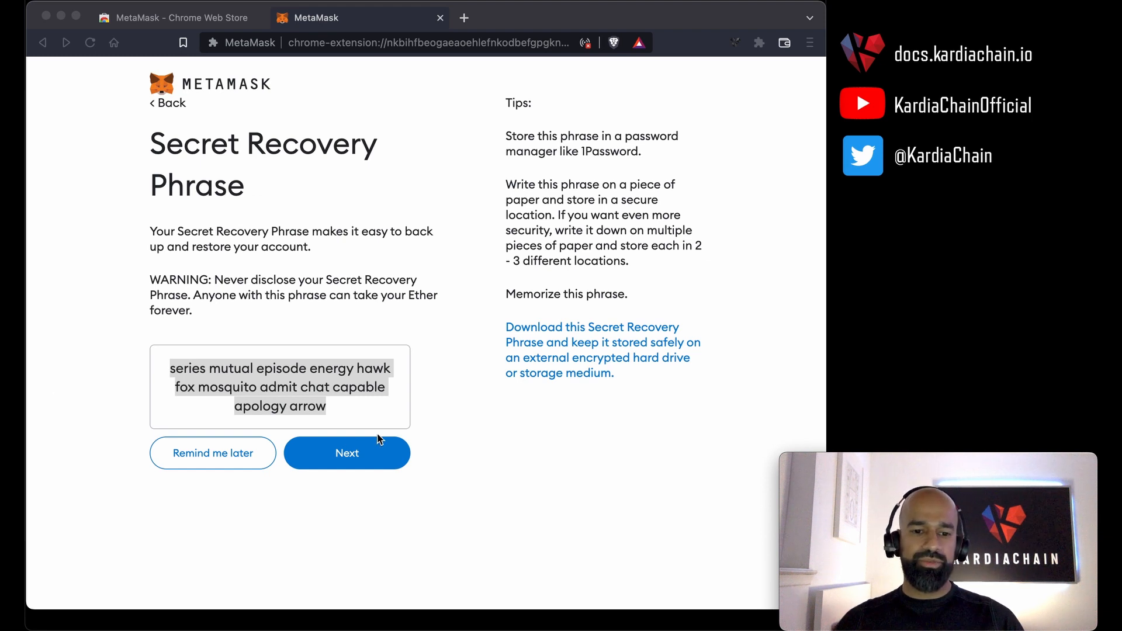
{"action": "key", "text": "super+Tab"}
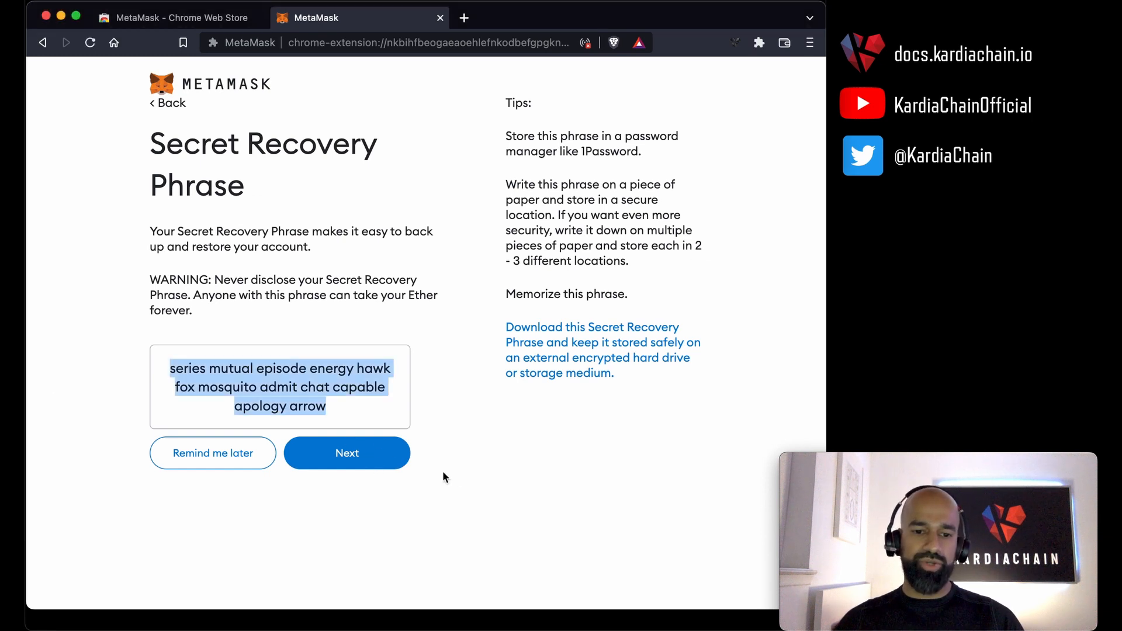
Confirm the Secret Recovery Phrase by selecting its words in the correct order, and finish the wallet setup.
{"action": "left_click", "coordinate": [365, 456]}
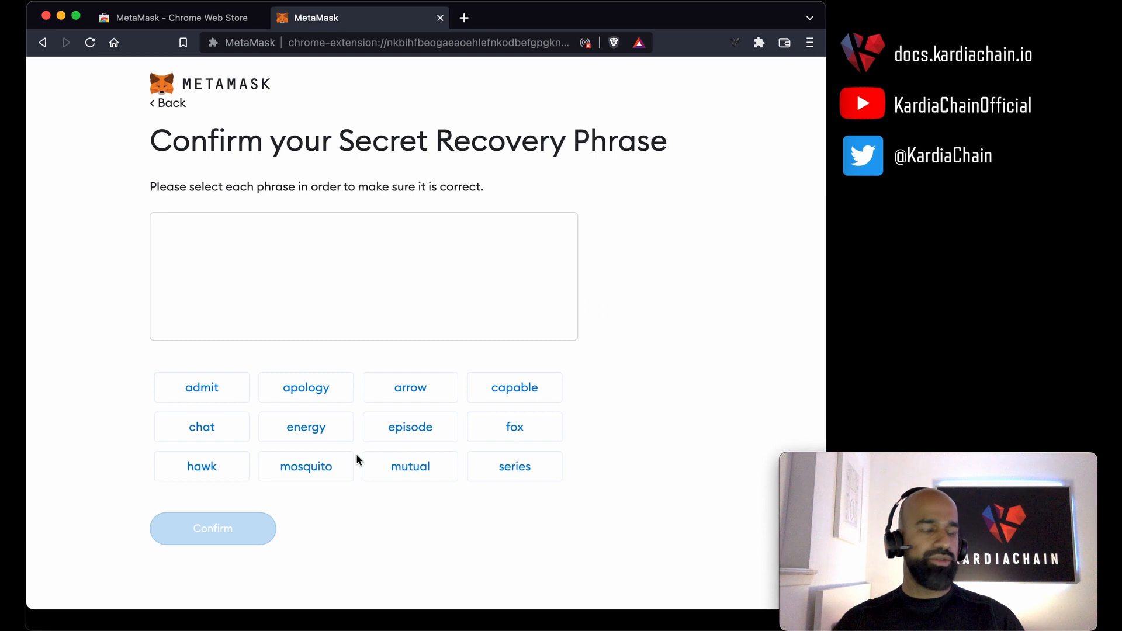
{"action": "left_click", "coordinate": [505, 481]}
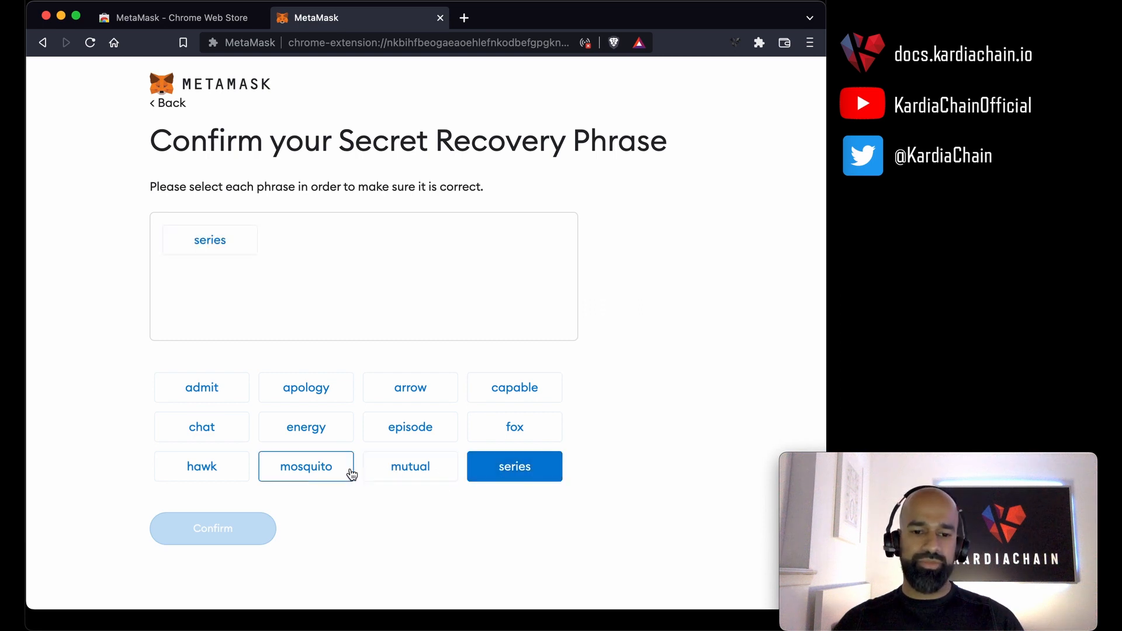
{"action": "left_click", "coordinate": [419, 468]}
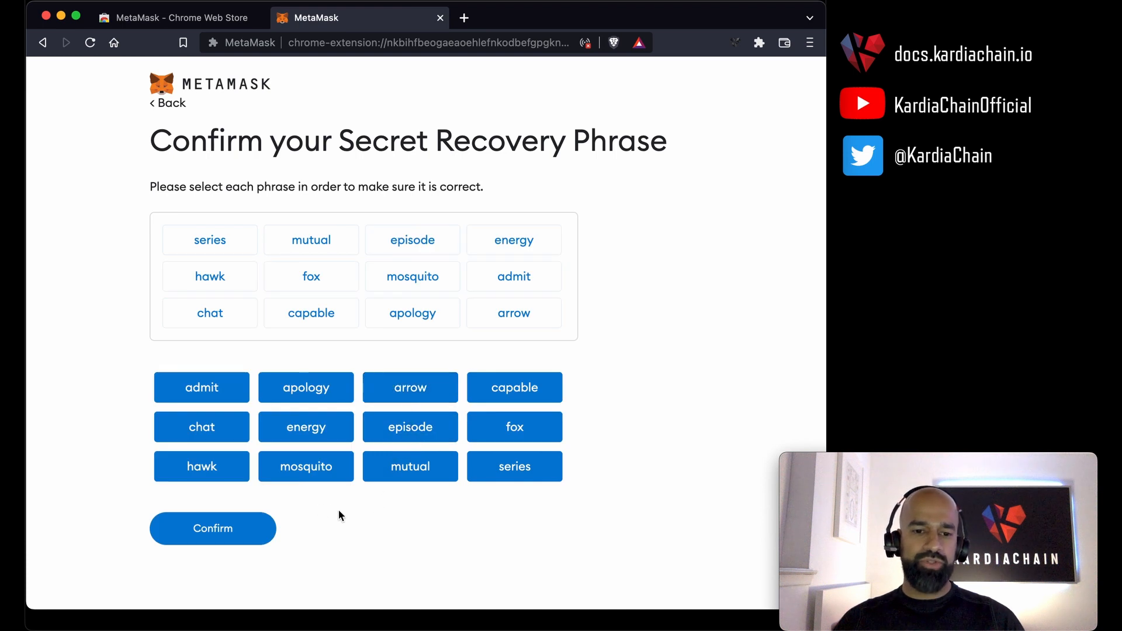
{"action": "left_click", "coordinate": [205, 532]}
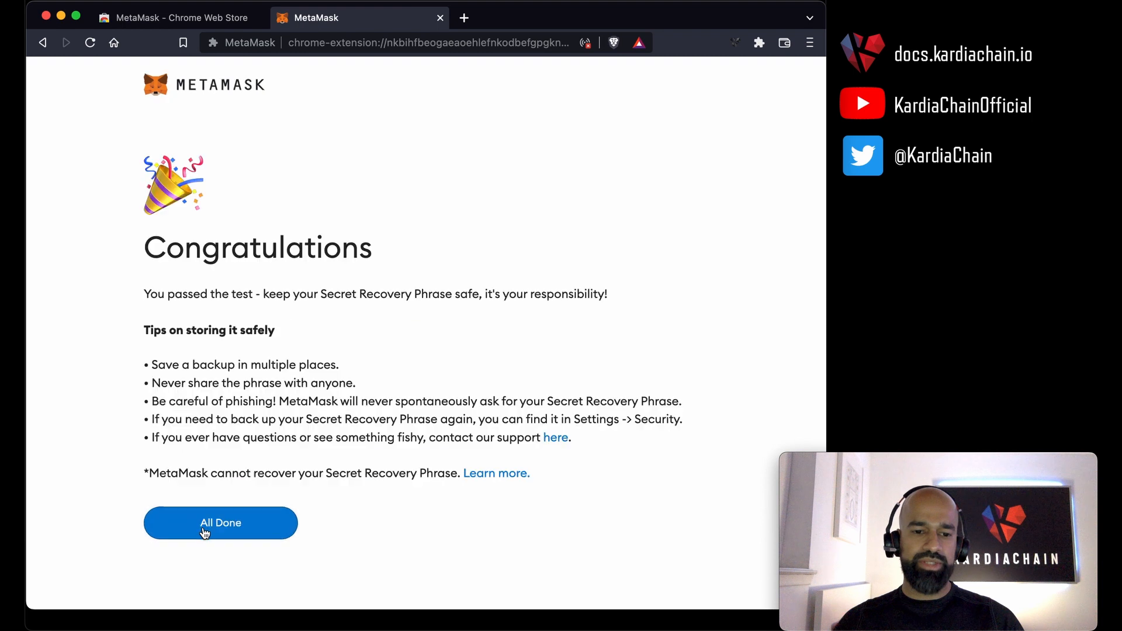
{"action": "left_click", "coordinate": [244, 524]}
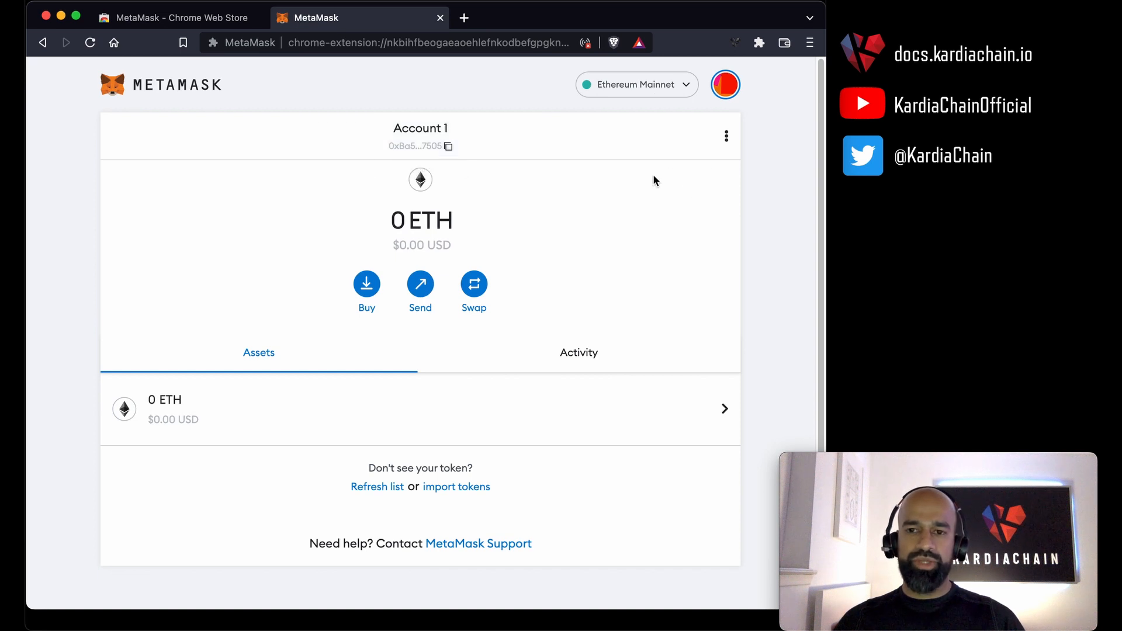
Pin the MetaMask extension to the browser toolbar.
{"action": "left_click", "coordinate": [760, 43]}
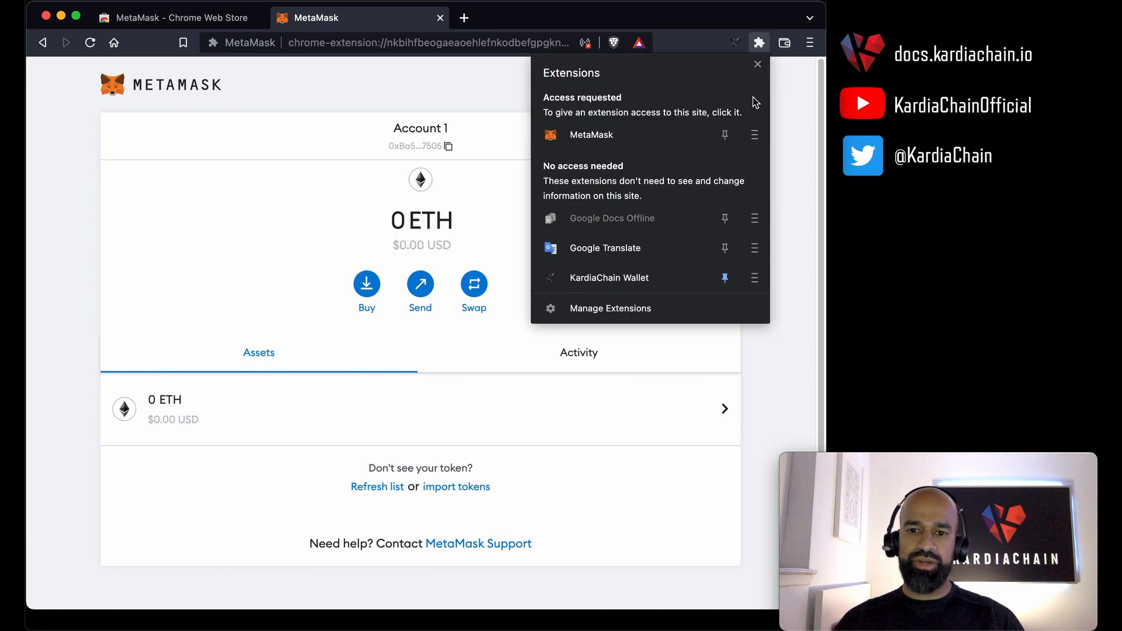
{"action": "left_click", "coordinate": [725, 135]}
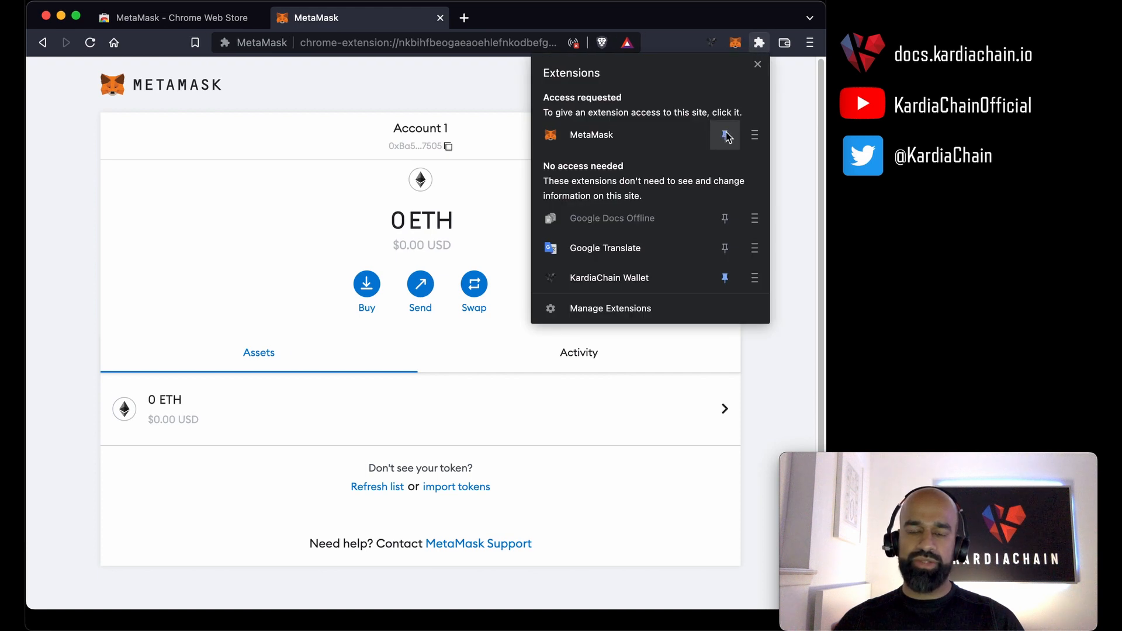
{"action": "left_click", "coordinate": [784, 102]}
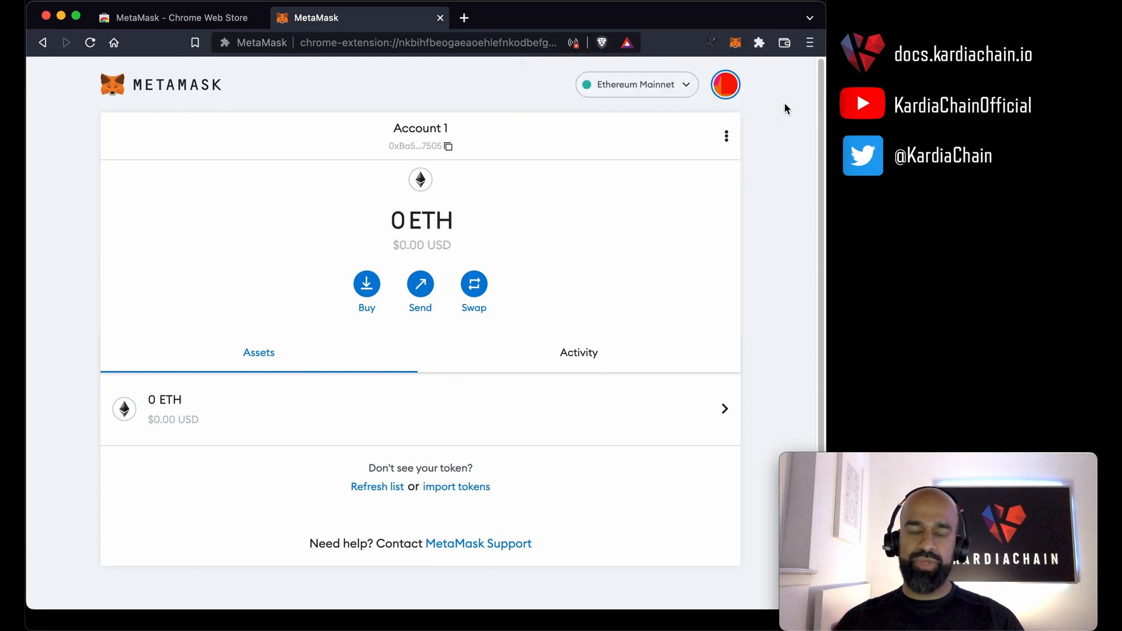
Set the wallet's primary currency to Fiat in the general settings.
{"action": "left_click", "coordinate": [725, 85]}
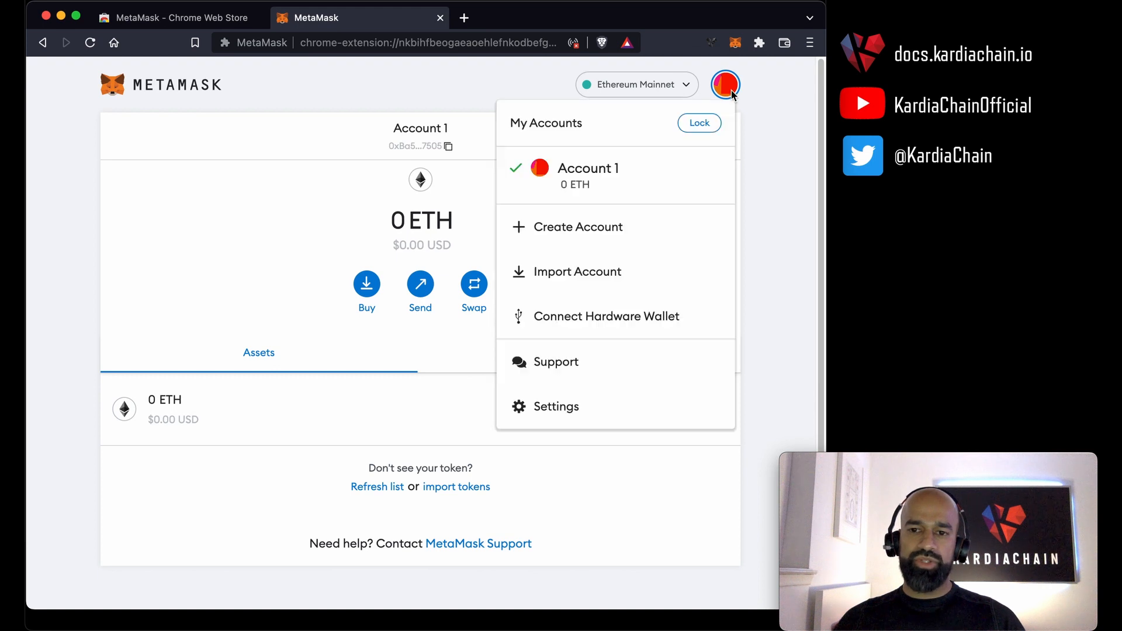
{"action": "left_click", "coordinate": [546, 406]}
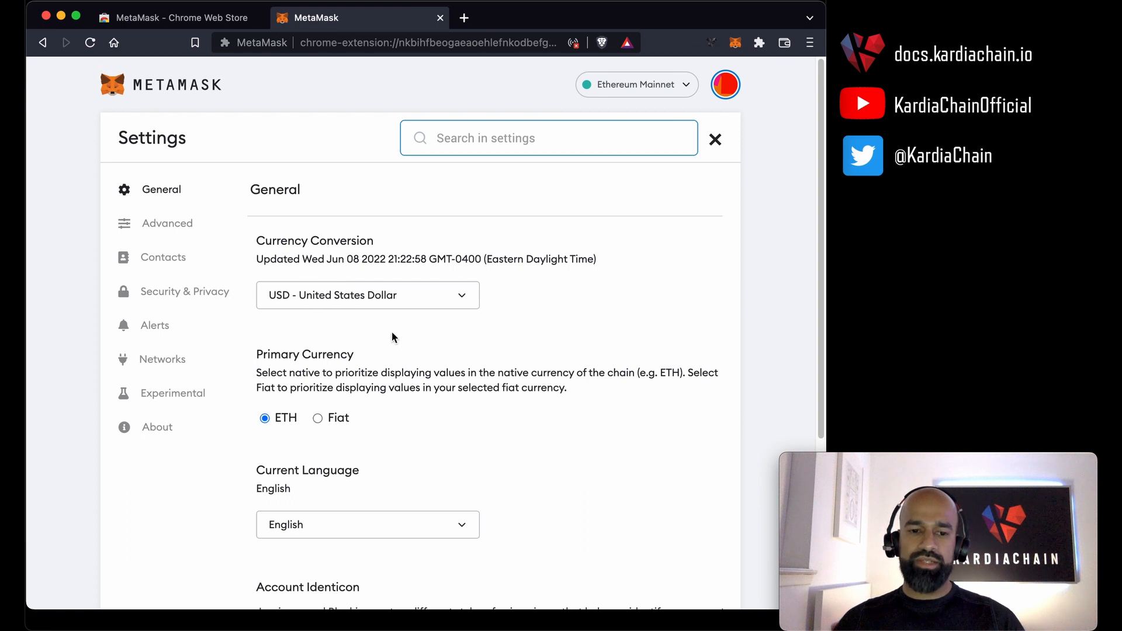
{"action": "left_click", "coordinate": [319, 419]}
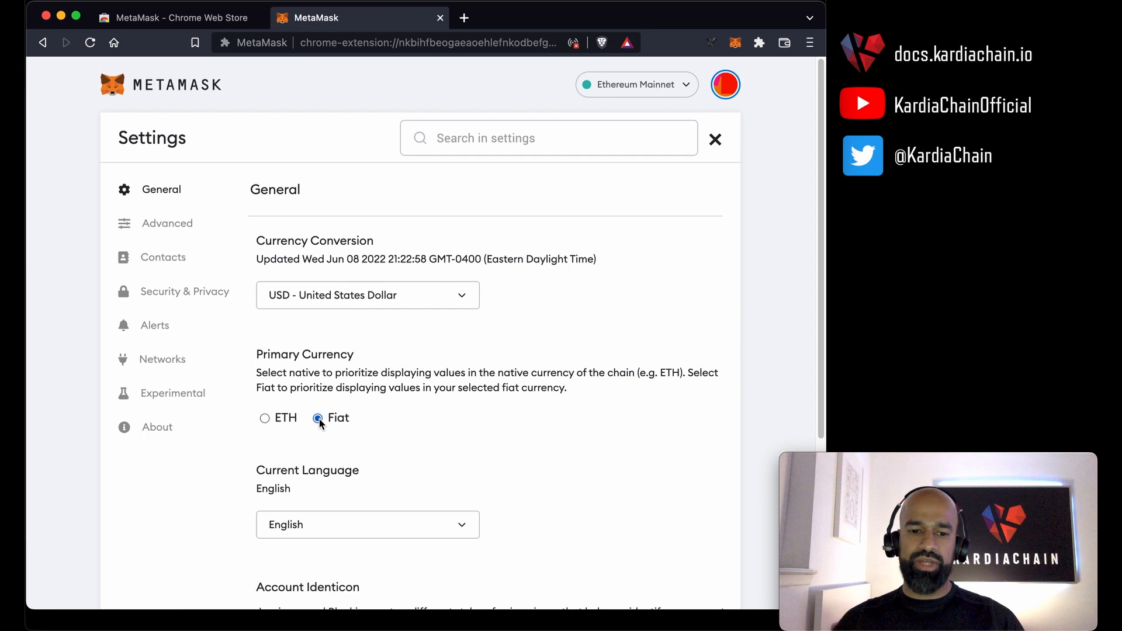
Turn on Show Conversion on test networks and Show test networks in the advanced settings.
{"action": "left_click", "coordinate": [174, 227]}
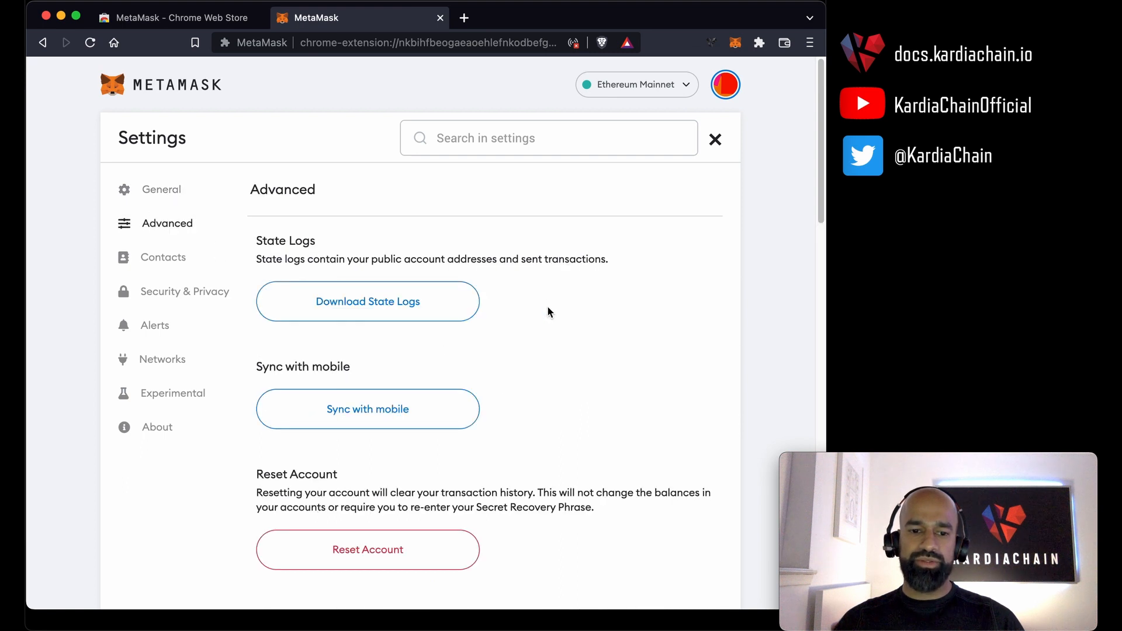
{"action": "scroll", "coordinate": [547, 307], "scroll_direction": "down", "scroll_amount": 5}
{"action": "scroll", "coordinate": [547, 315], "scroll_direction": "down", "scroll_amount": 4}
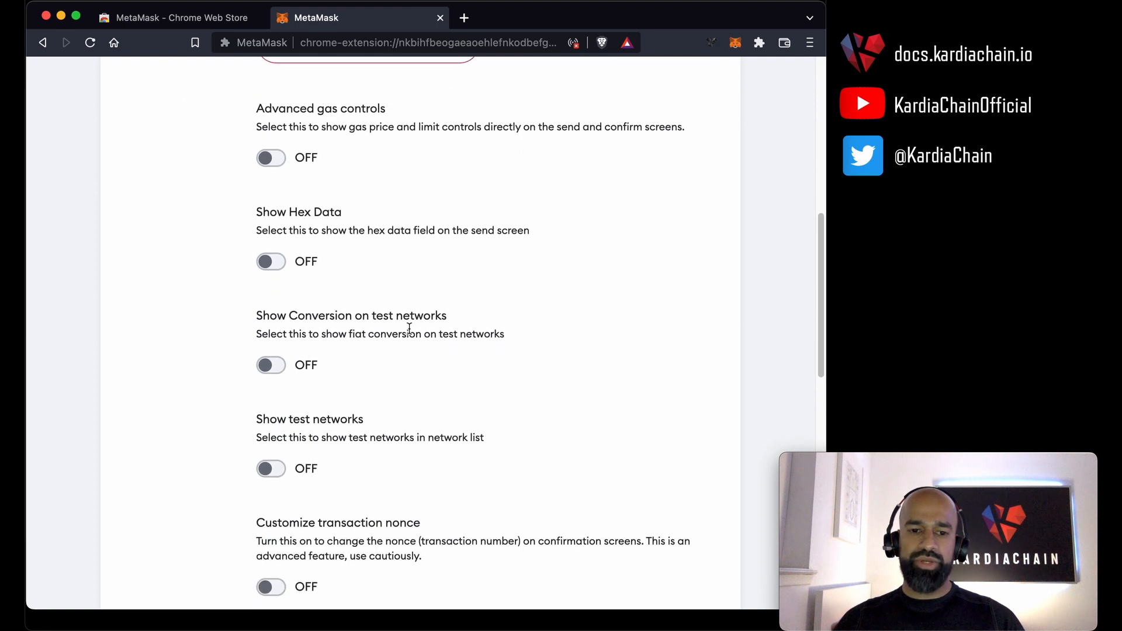
{"action": "left_click", "coordinate": [281, 369]}
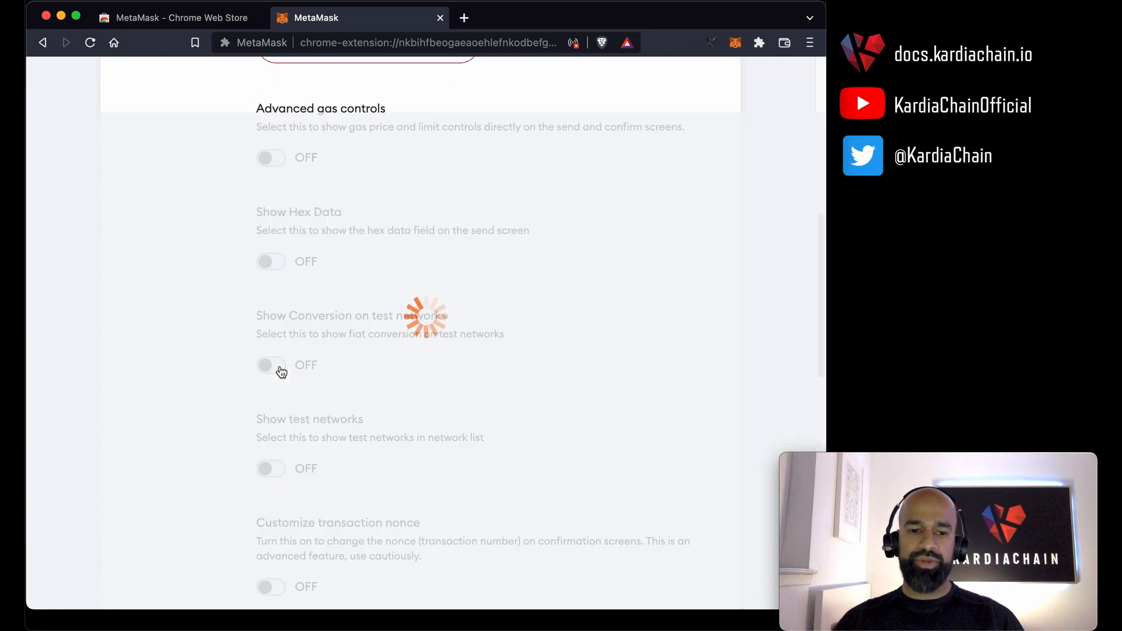
{"action": "left_click", "coordinate": [282, 470]}
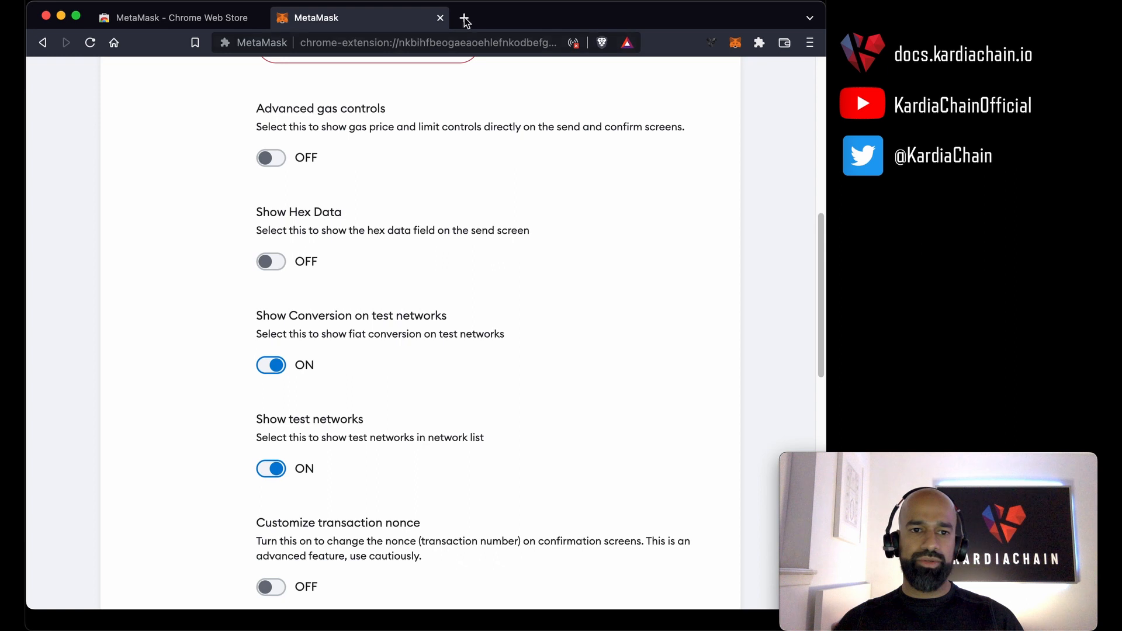
Open the KardiaChain explorer at explorer-dev.kardiachain.io in a new browser tab.
{"action": "left_click", "coordinate": [466, 18]}
{"action": "type", "text": "https://explorer-dev.kardiachain.io/"}
{"action": "key", "text": "Return"}
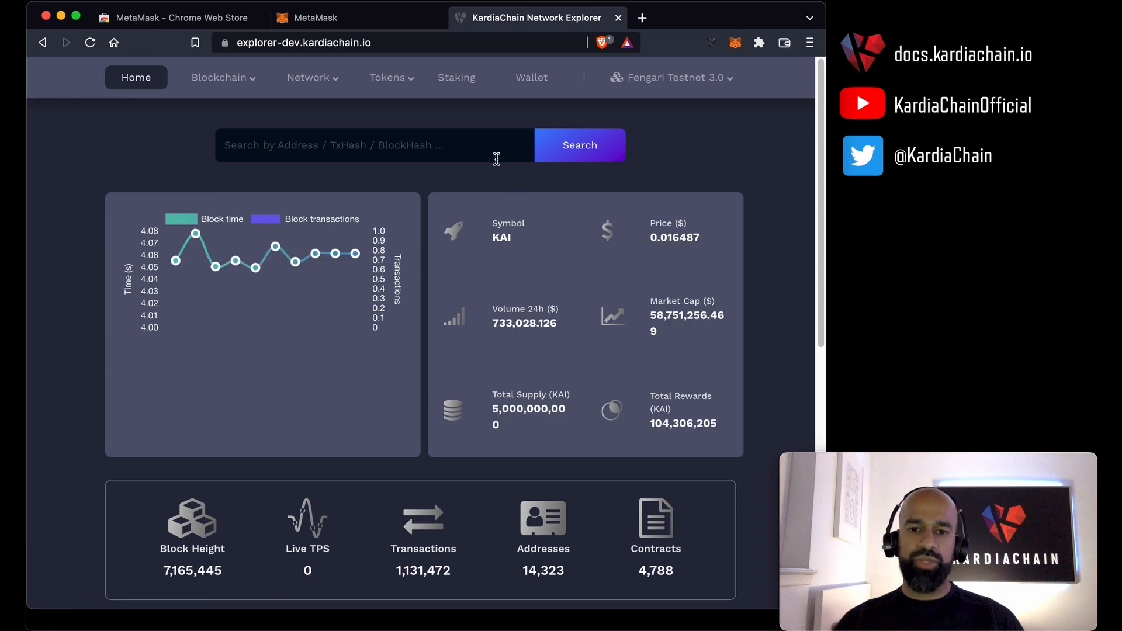
Create a new KardiaChain wallet on the explorer using the private key method.
{"action": "left_click", "coordinate": [542, 87]}
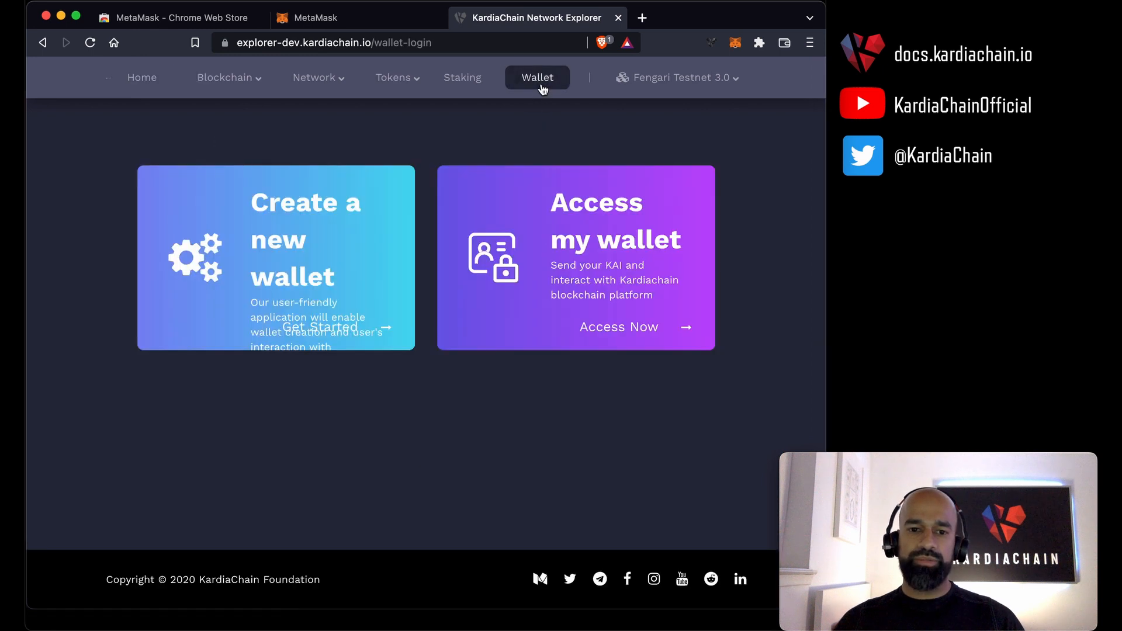
{"action": "left_click", "coordinate": [325, 270]}
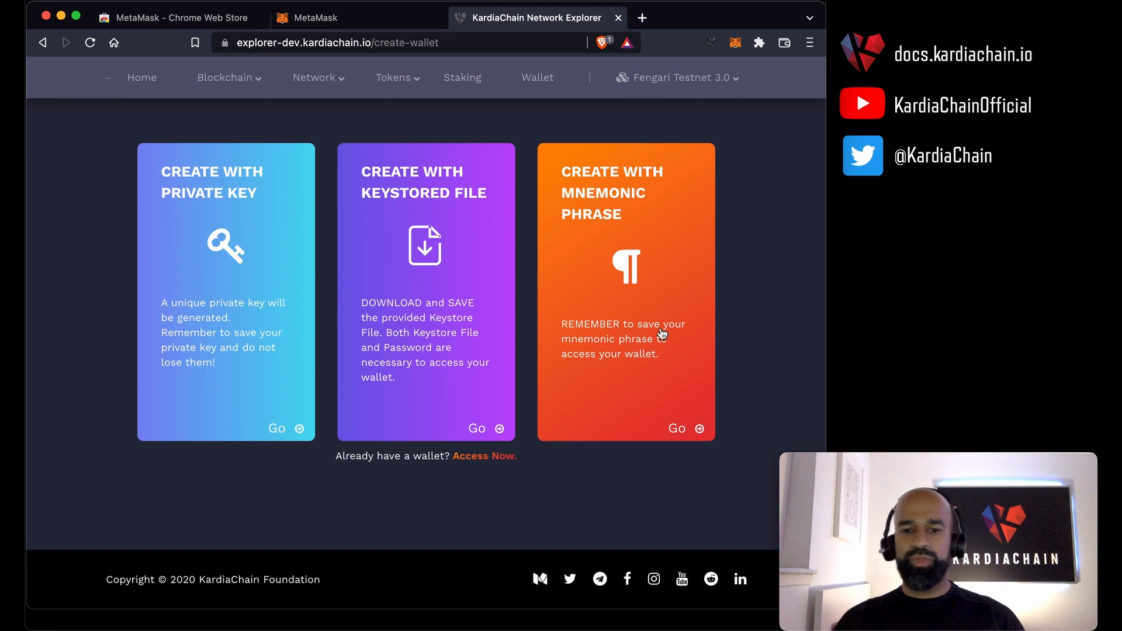
{"action": "left_click", "coordinate": [216, 281]}
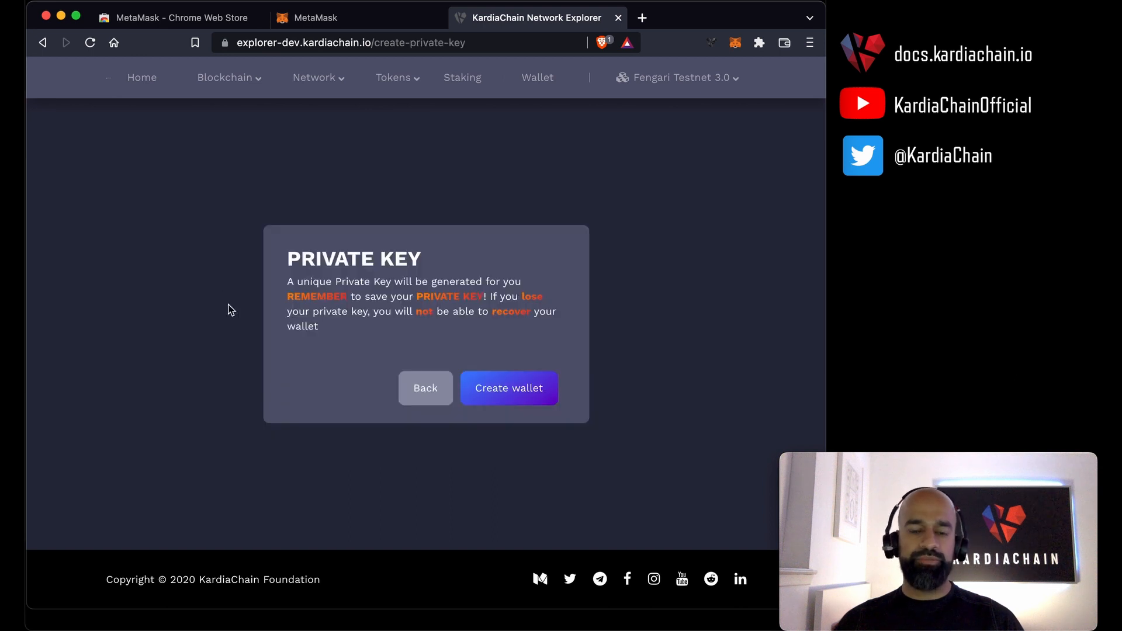
{"action": "left_click", "coordinate": [539, 392]}
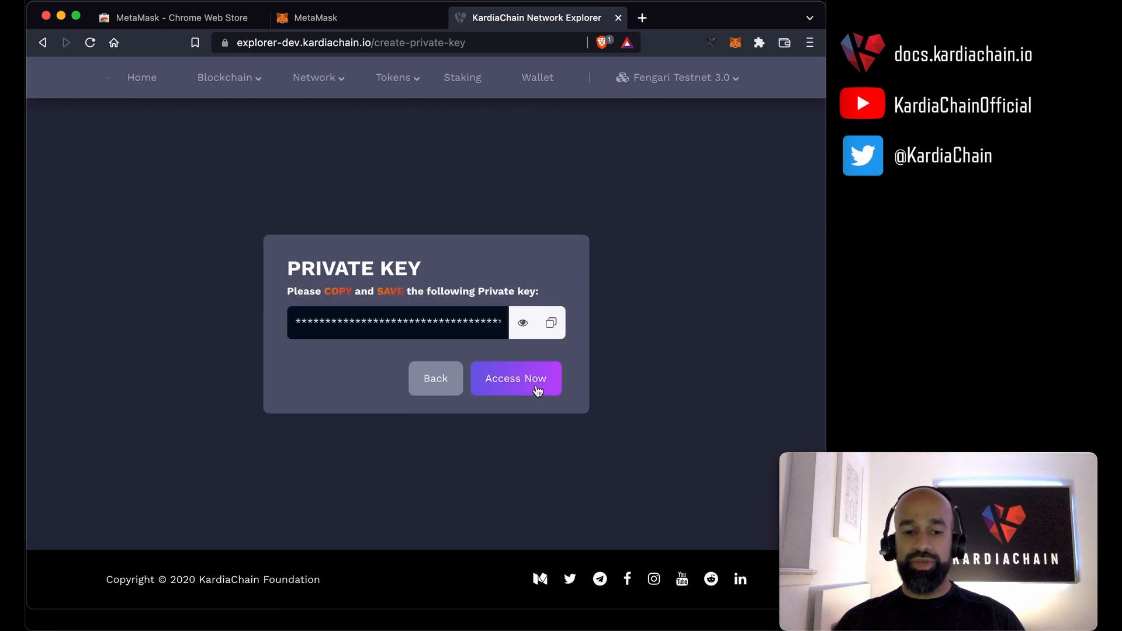
Reveal the new wallet's generated private key and copy it.
{"action": "left_click", "coordinate": [525, 325]}
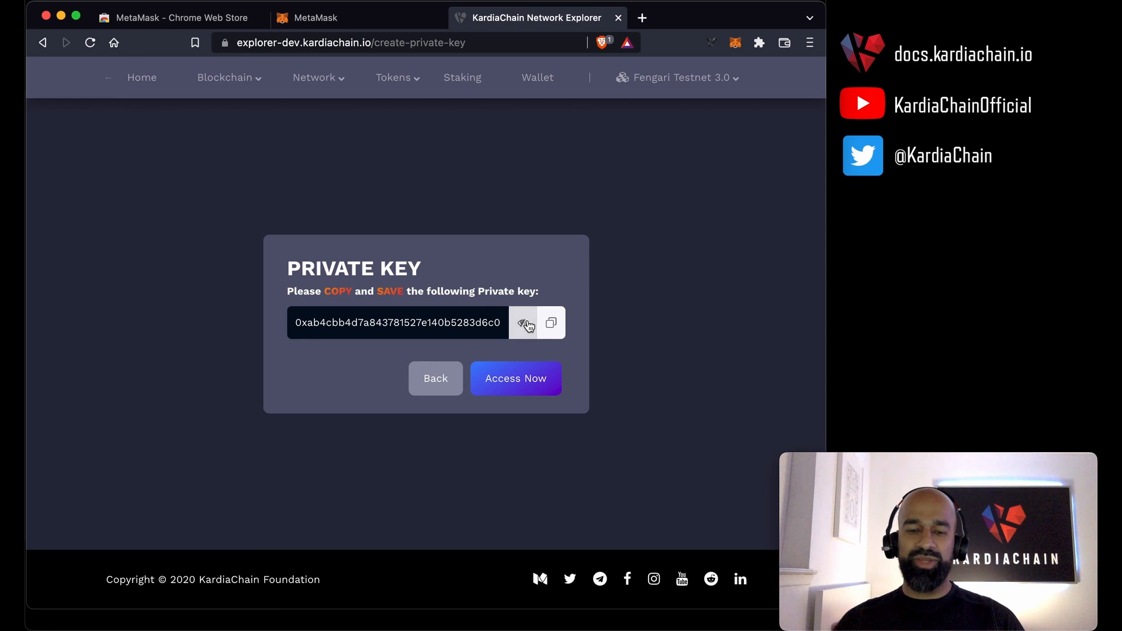
{"action": "left_click", "coordinate": [553, 324]}
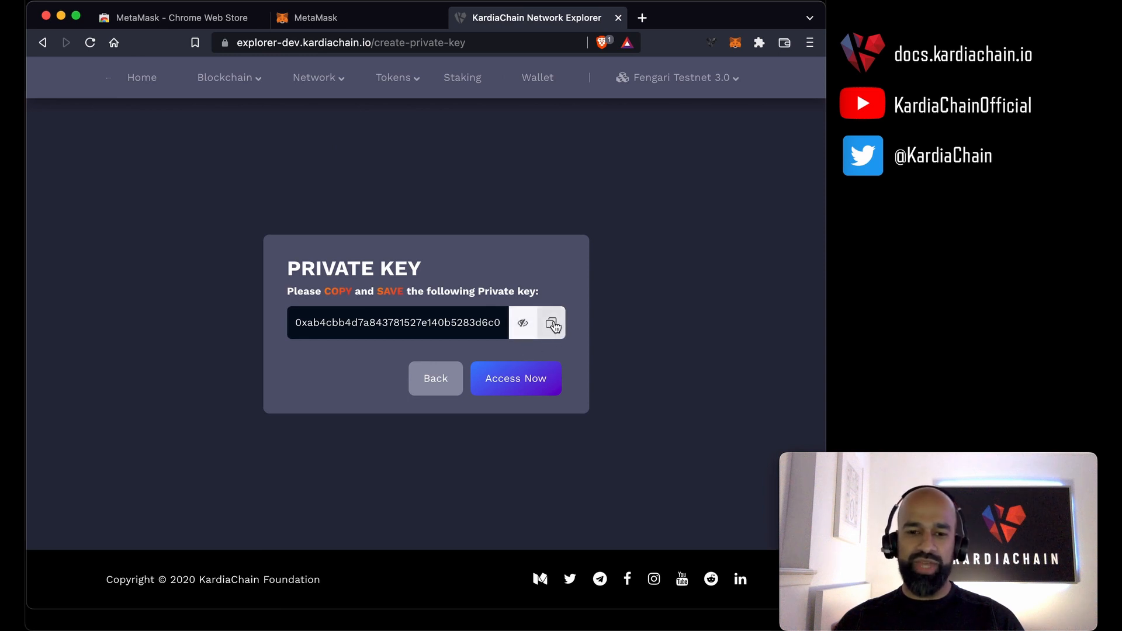
{"action": "left_click", "coordinate": [552, 325]}
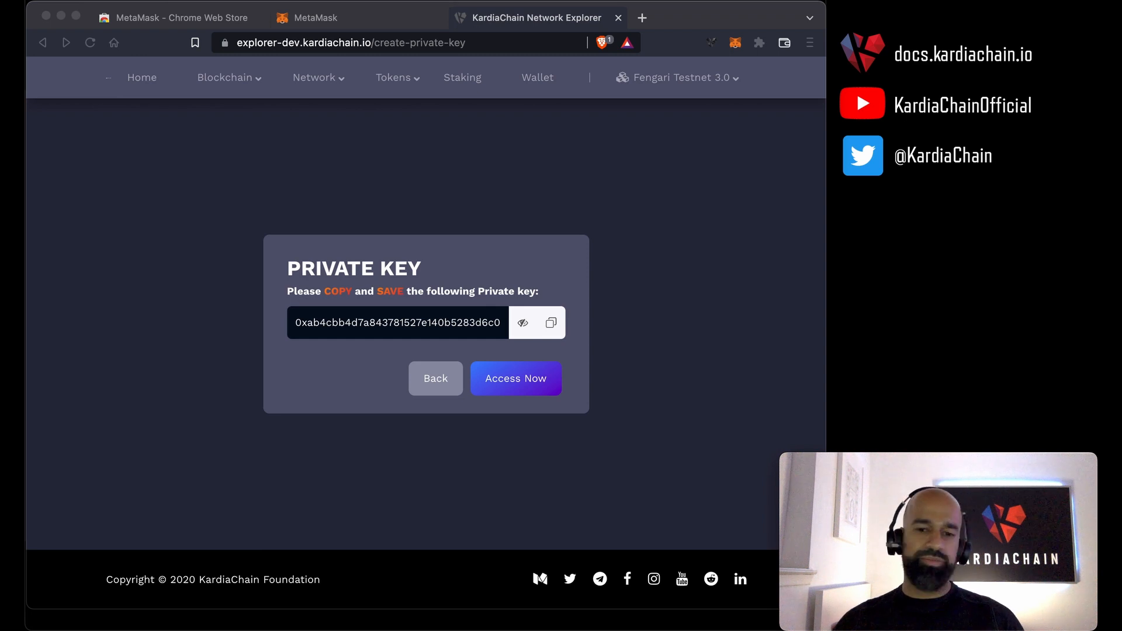
Choose private key access for the new wallet, then enter, confirm and create a new pass code.
{"action": "left_click", "coordinate": [518, 382]}
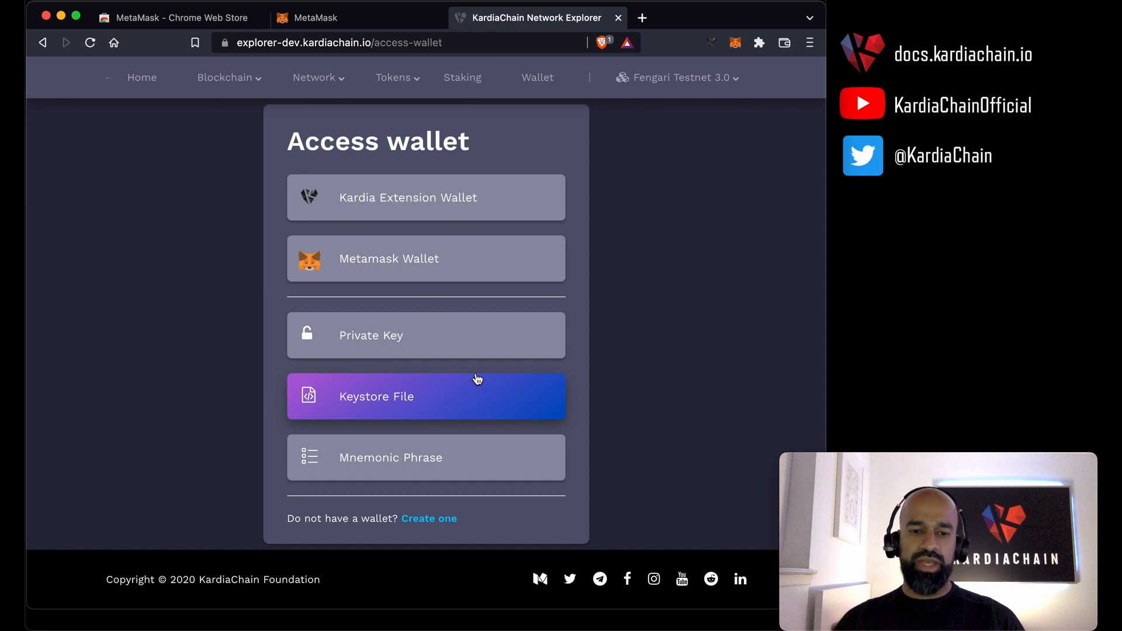
{"action": "left_click", "coordinate": [431, 349]}
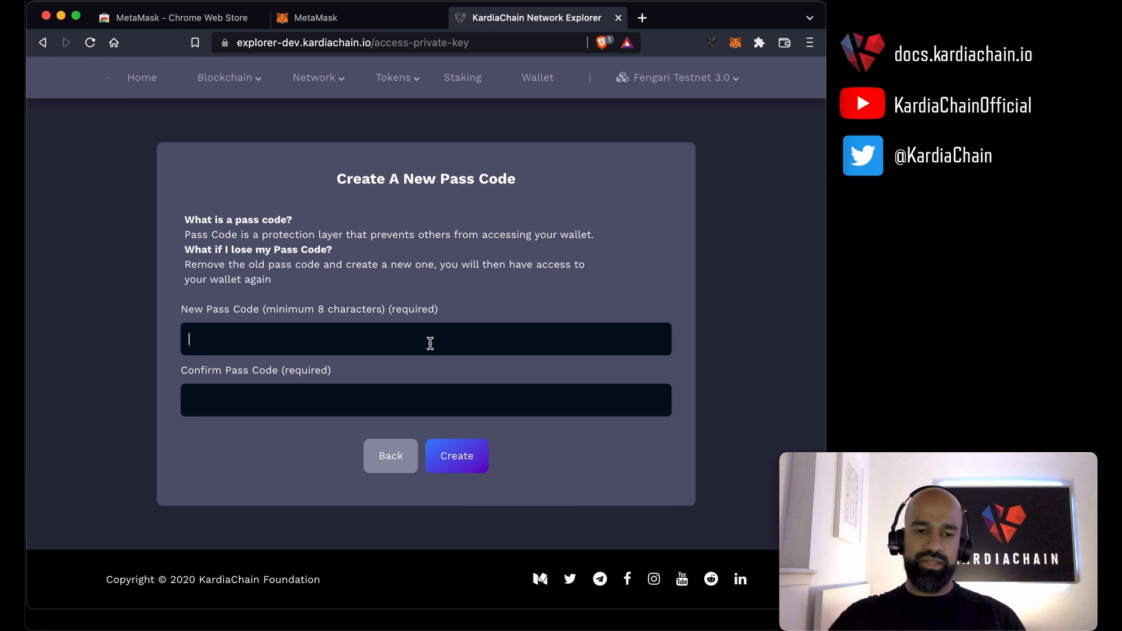
{"action": "type", "text": "12345678"}
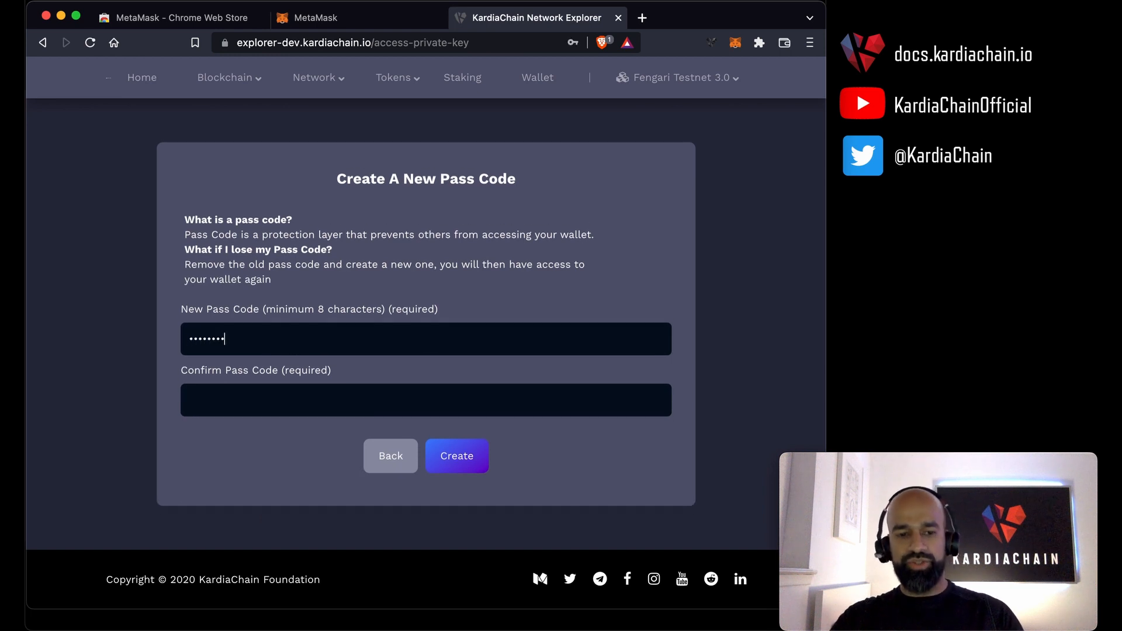
{"action": "key", "text": "Tab"}
{"action": "type", "text": "12345678"}
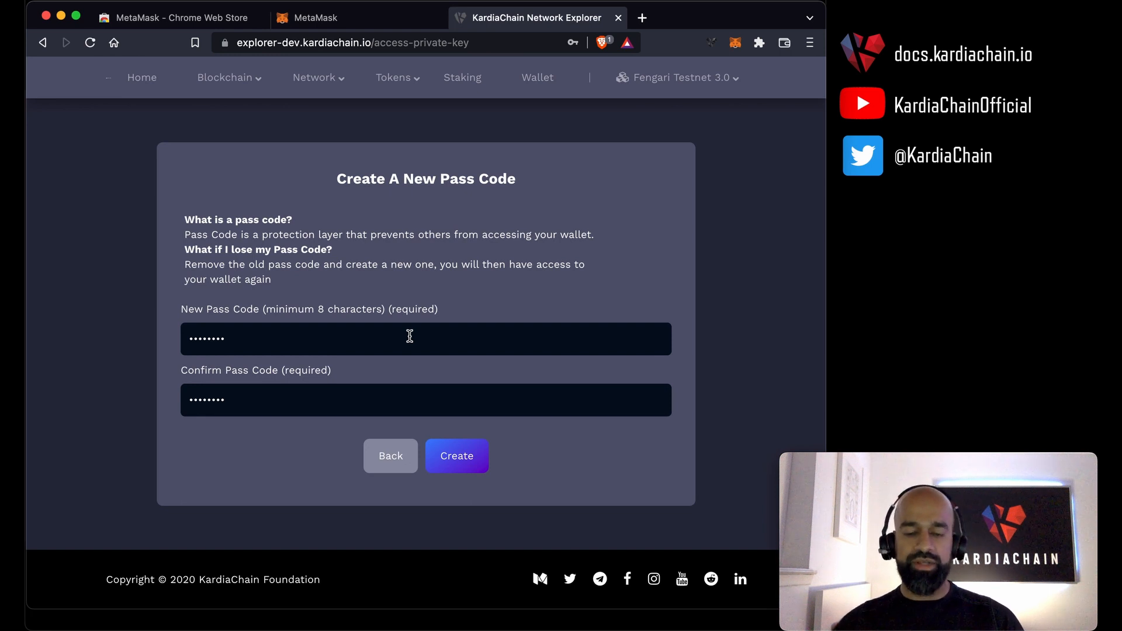
{"action": "left_click", "coordinate": [460, 457]}
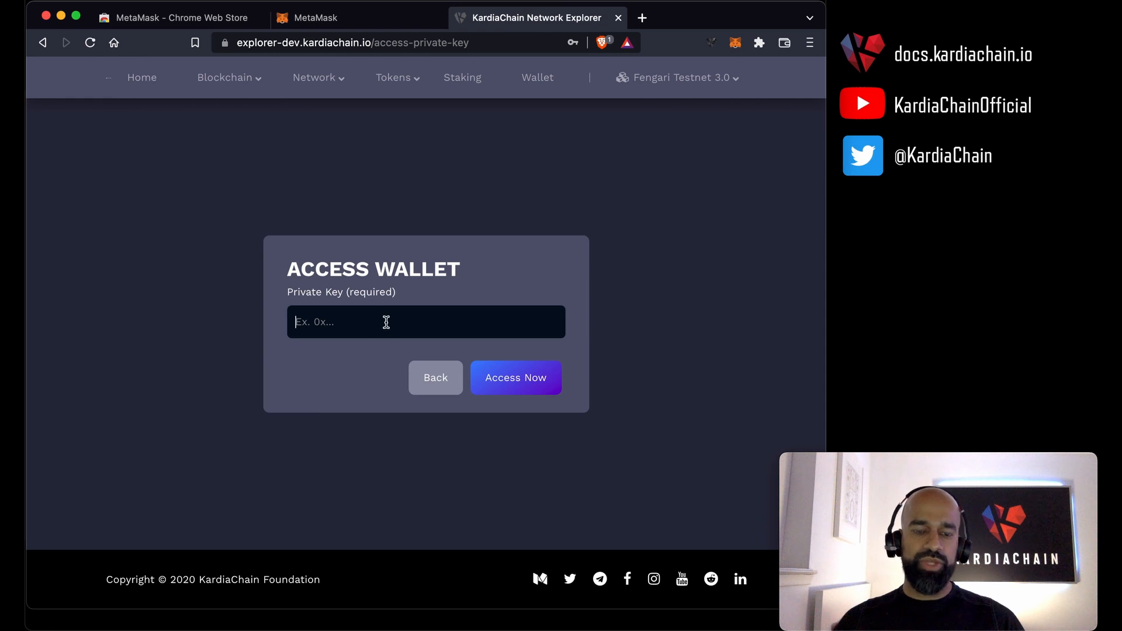